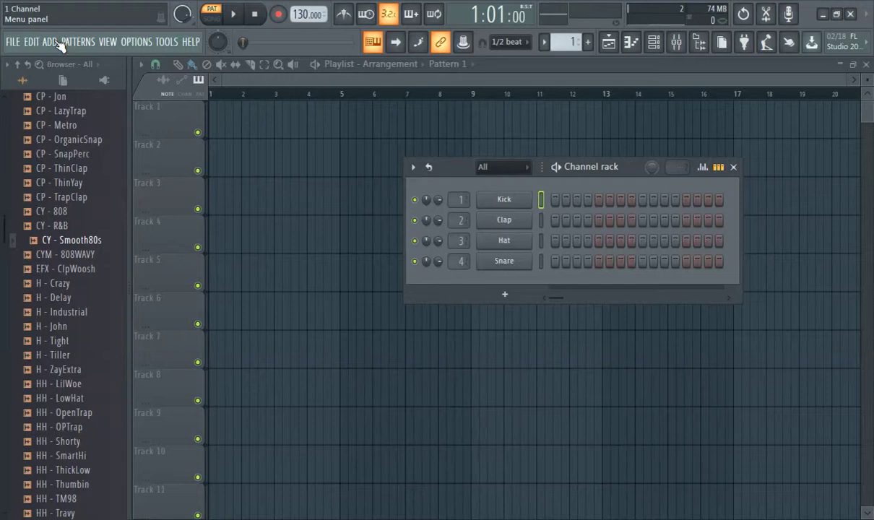
Step: Add a GMS synthesizer channel to the project from the ADD menu
left_click(50, 42)
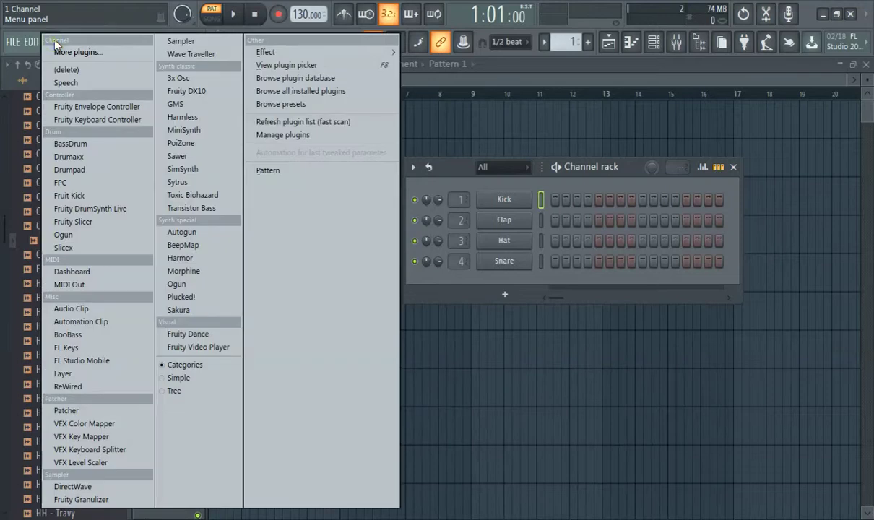
left_click(197, 107)
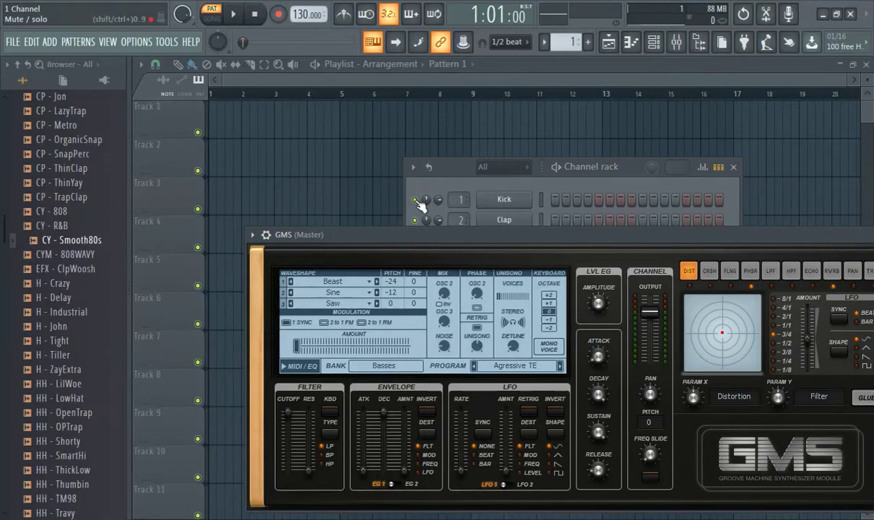
Step: Load the Keys 1 preset from the Leads & Synths bank into GMS
left_click_drag(446, 235, 395, 164)
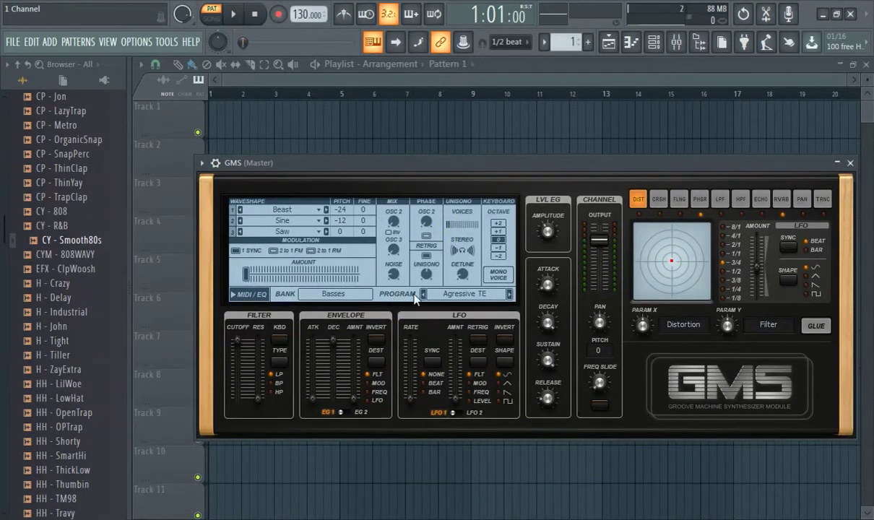
left_click(479, 296)
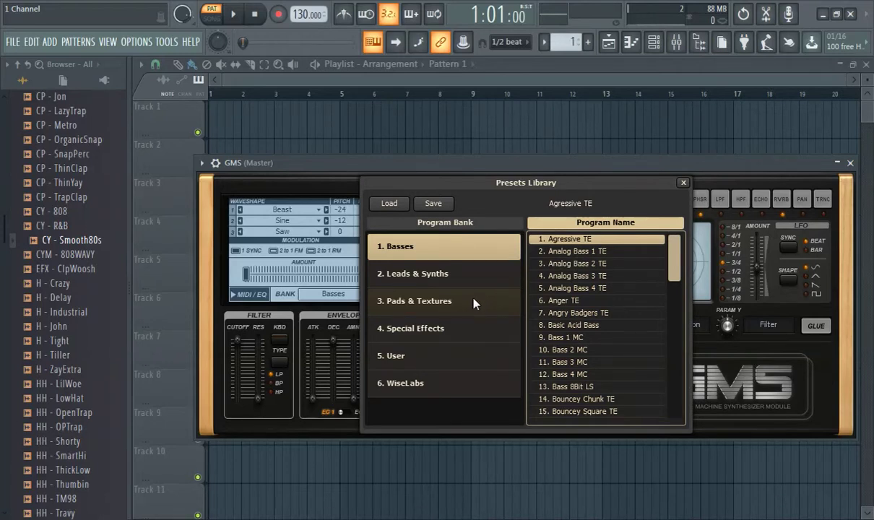
left_click(449, 302)
left_click(438, 275)
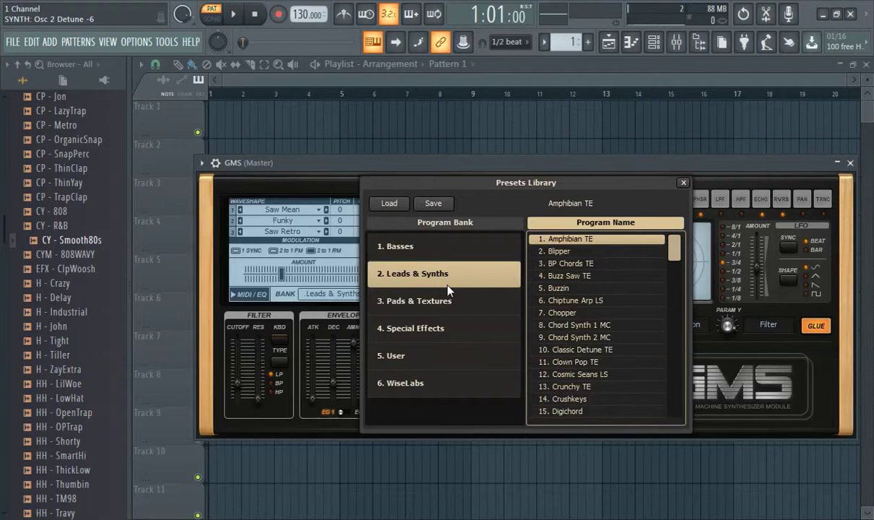
scroll(609, 318, "down", 3)
scroll(610, 307, "down", 7)
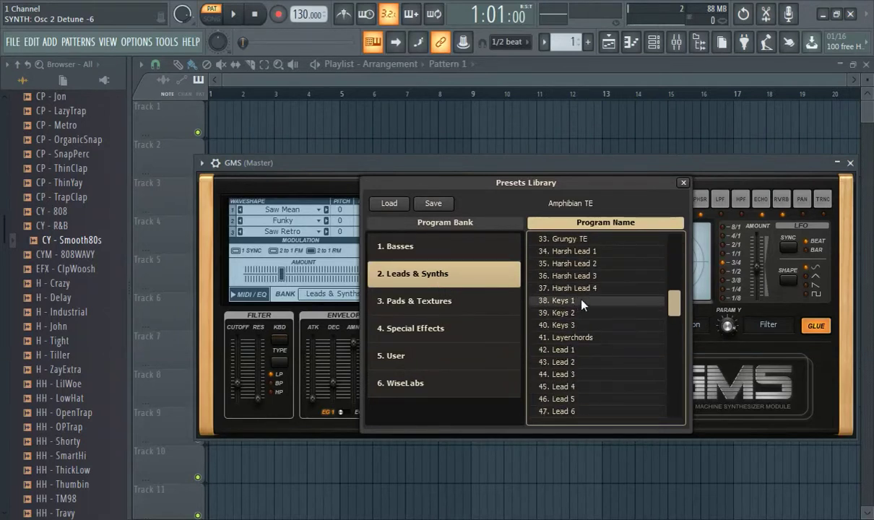
double_click(582, 305)
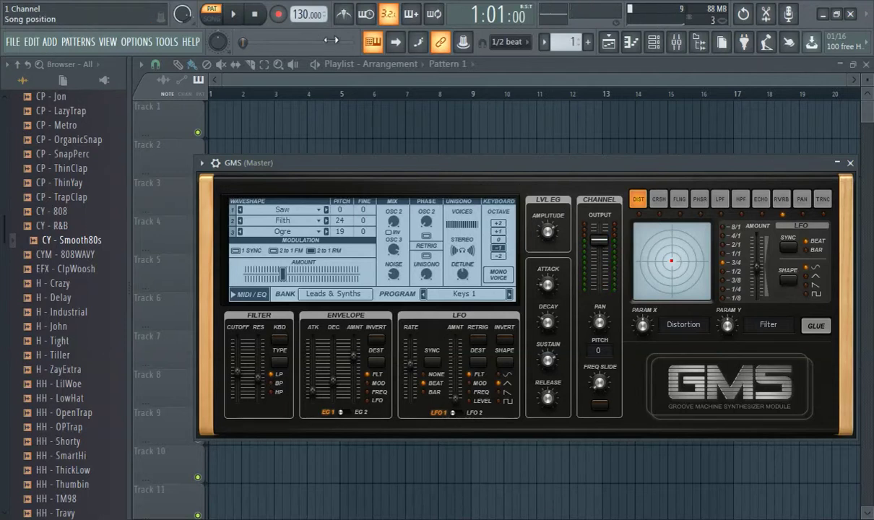
Step: Set the song tempo to 140 BPM and keep the snap at 1/2 beat
right_click(300, 14)
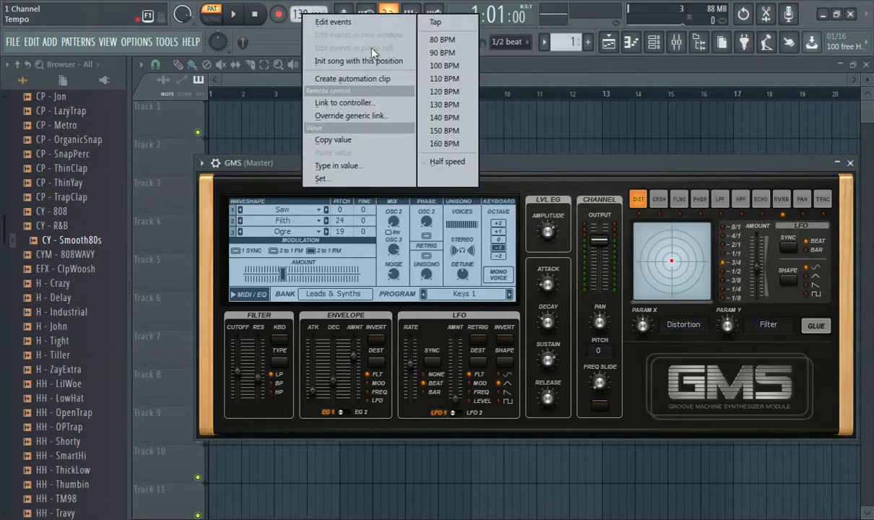
left_click(443, 118)
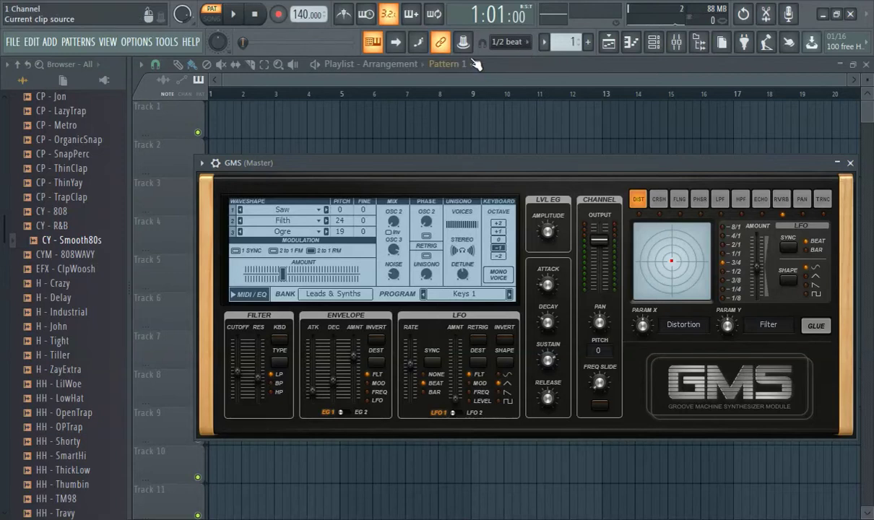
left_click(519, 43)
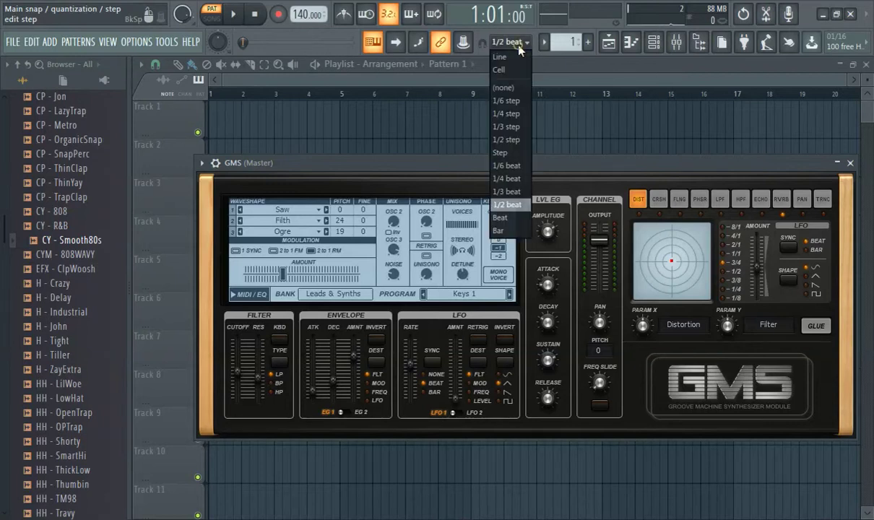
left_click(504, 206)
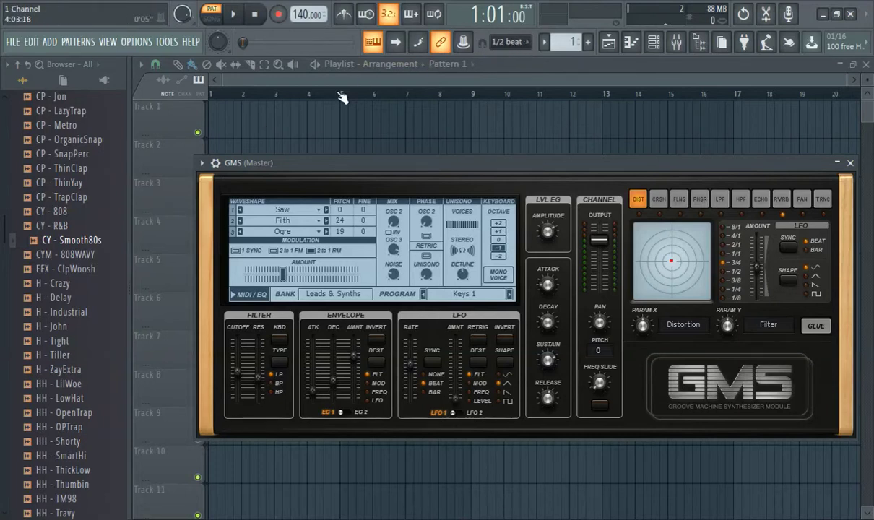
Step: Place Pattern 1 on Track 1 at bar 1
left_click(228, 123)
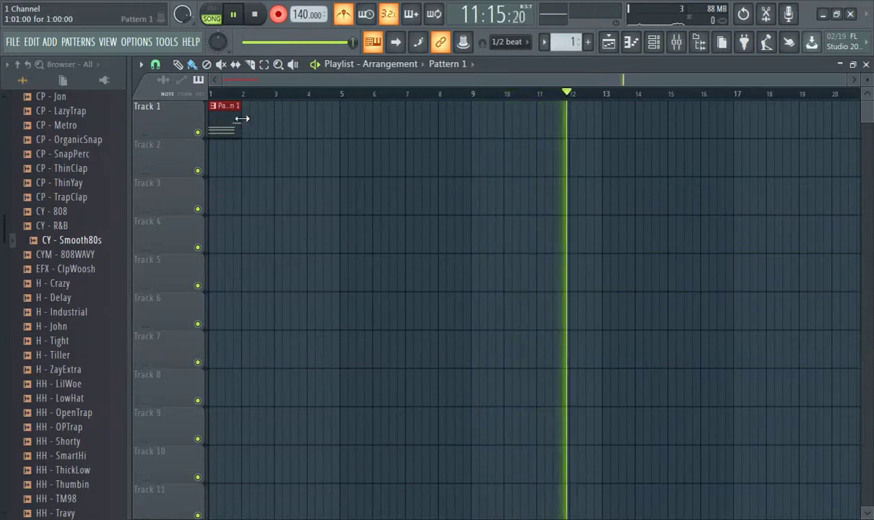
Step: Stretch the Pattern 1 clip to bar 9 and view its notes zoomed out to bars 1–10
left_click_drag(241, 118, 472, 114)
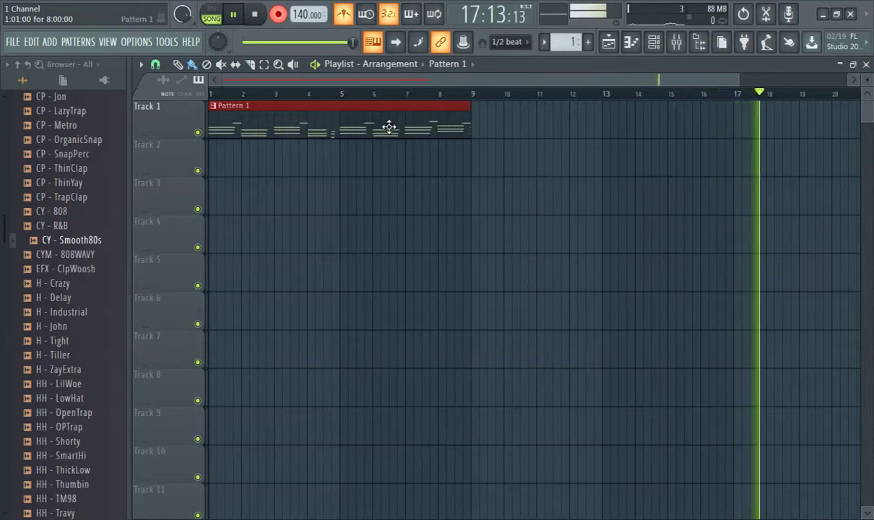
left_click(273, 94)
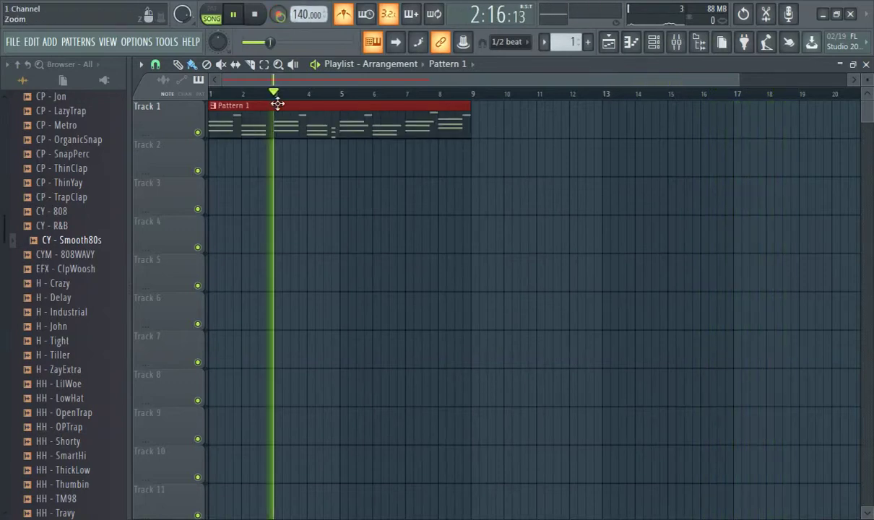
double_click(233, 123)
left_click_drag(325, 78, 662, 129)
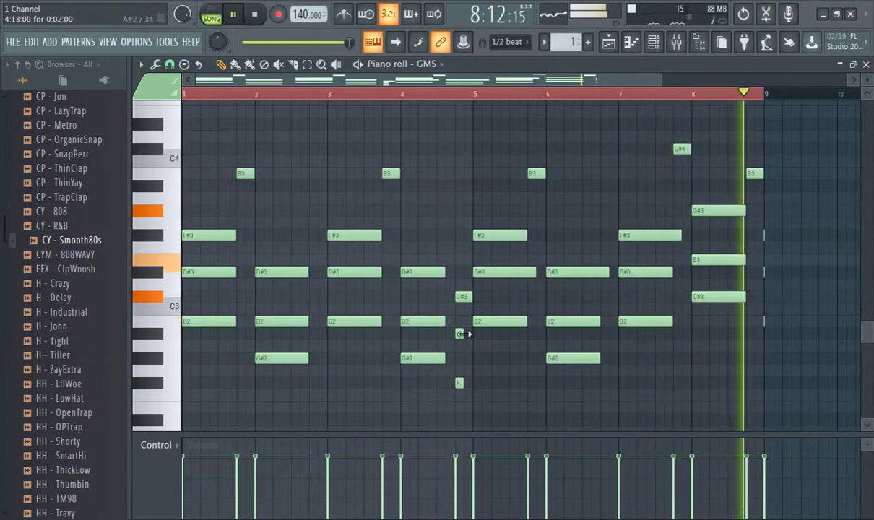
Step: Lengthen the A#2 and F#2 notes before bar 5 and redraw a shorter B3 at bar 8.75
left_click_drag(463, 334, 477, 333)
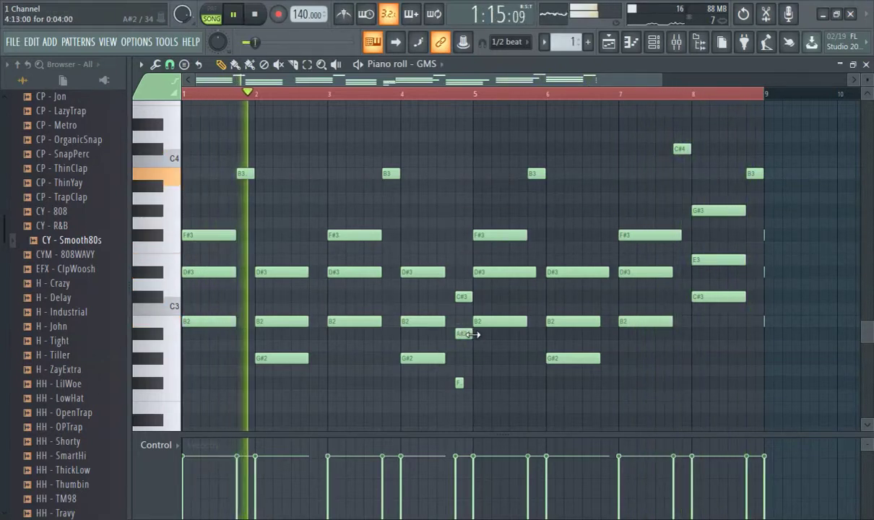
left_click_drag(462, 382, 469, 381)
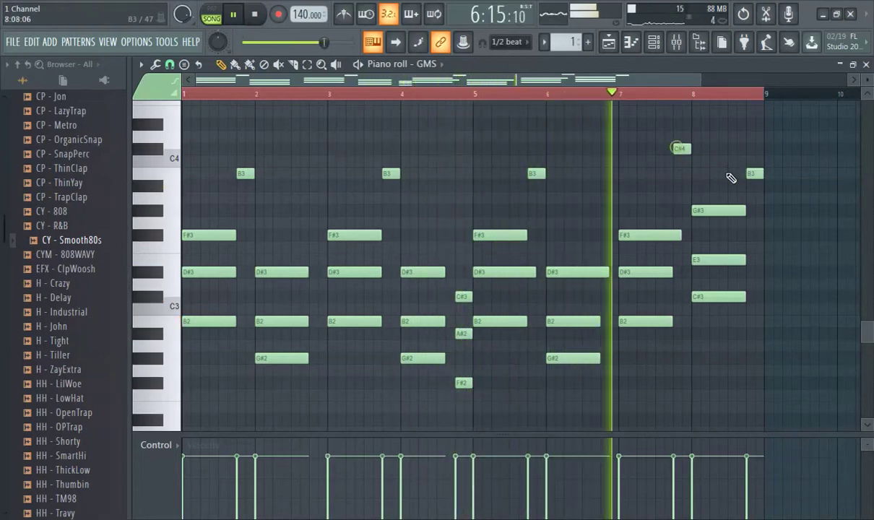
right_click(754, 173)
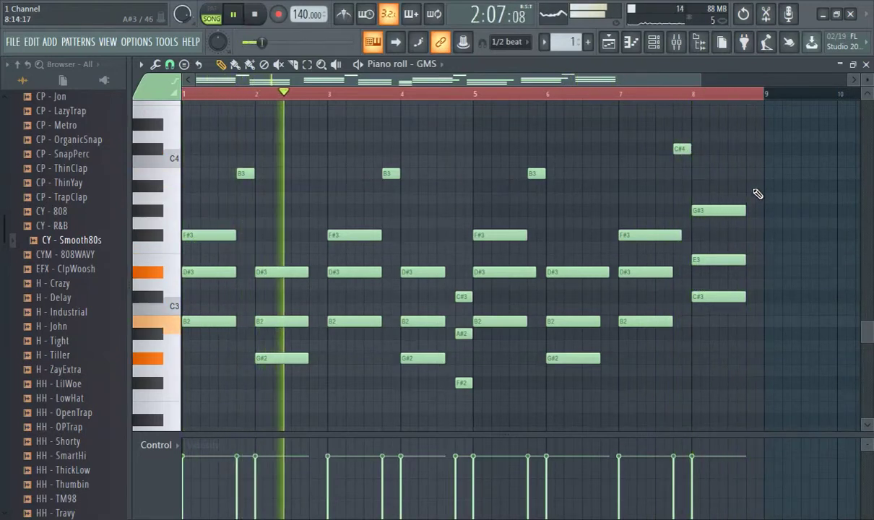
left_click(755, 174)
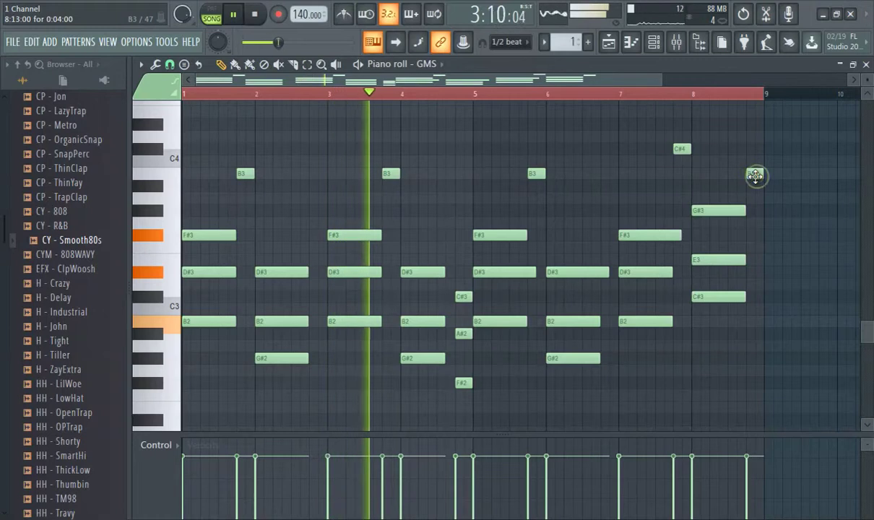
Step: Paint a second Pattern 1 clip on Track 1 starting at bar 9 in the Playlist
left_click(618, 44)
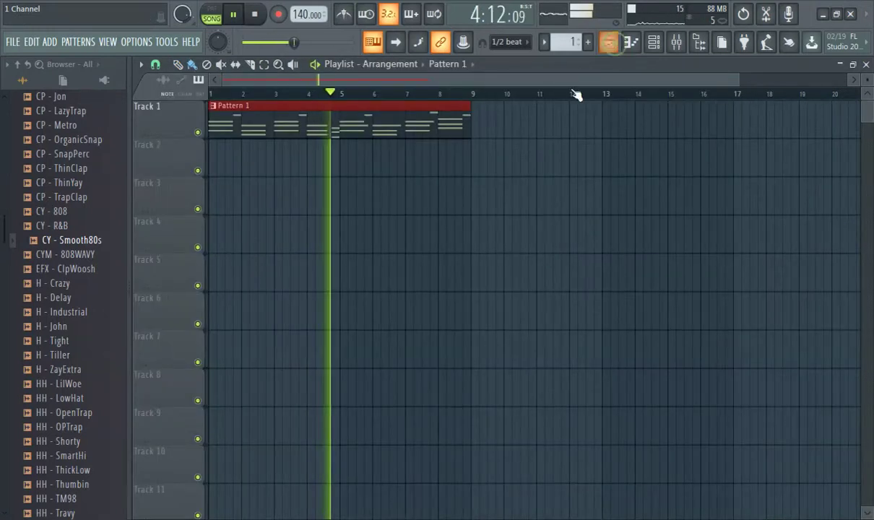
left_click(481, 121)
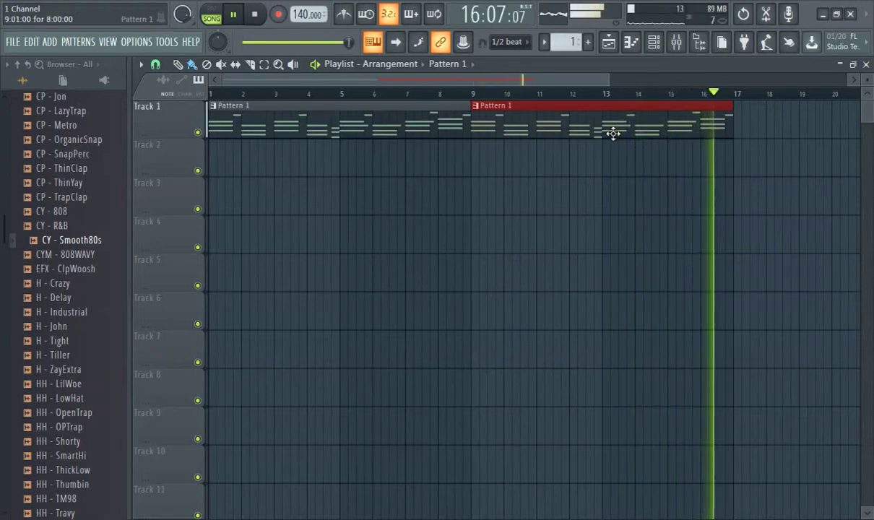
Step: Link the GMS channel to mixer insert 5 and show the full Mixer
left_click(654, 44)
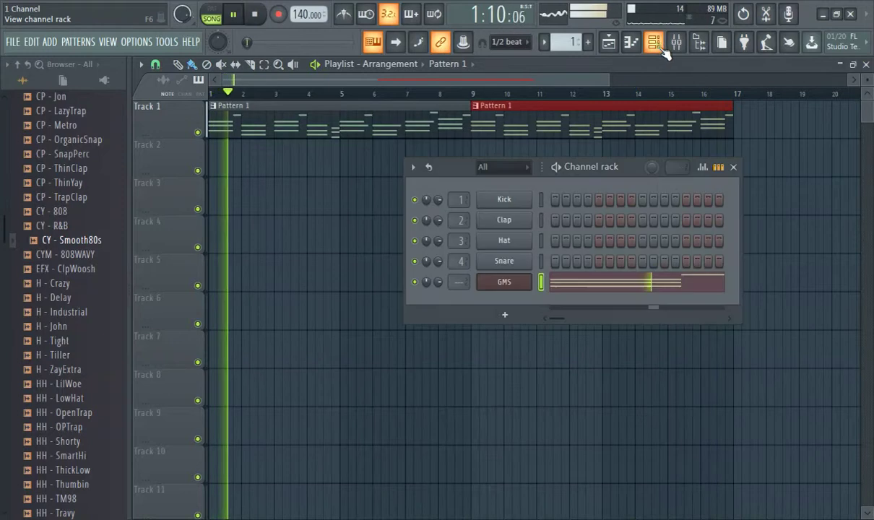
scroll(465, 285, "up", 3)
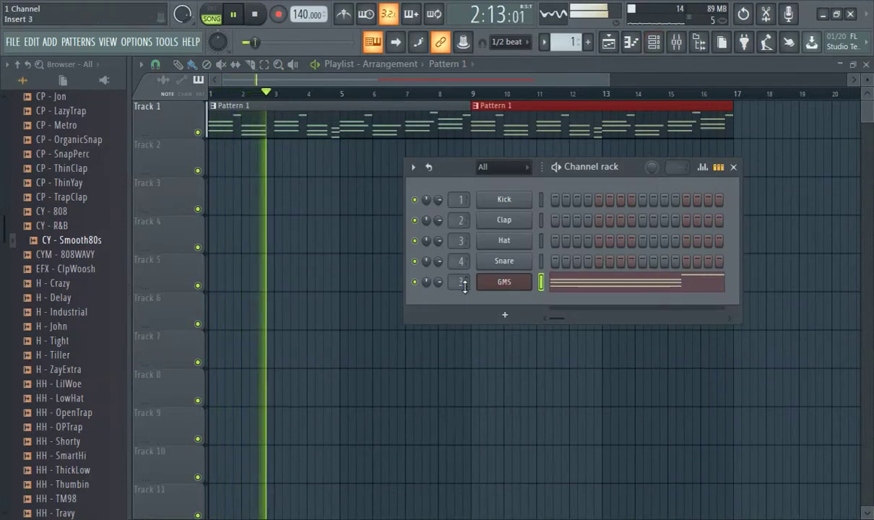
scroll(464, 286, "up", 2)
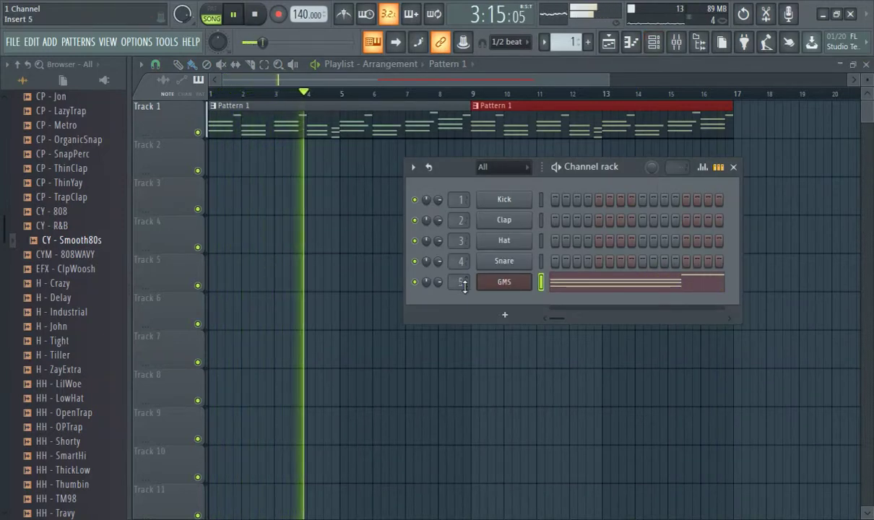
key("ctrl+l")
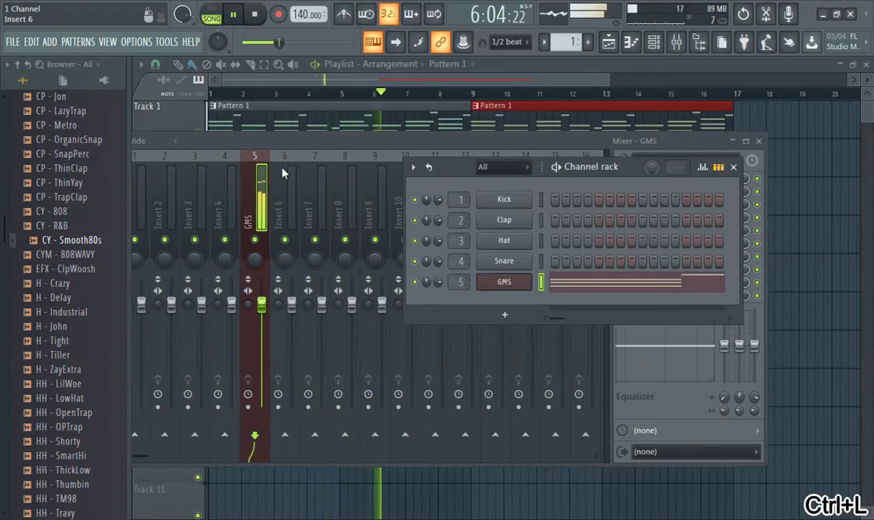
key("F6")
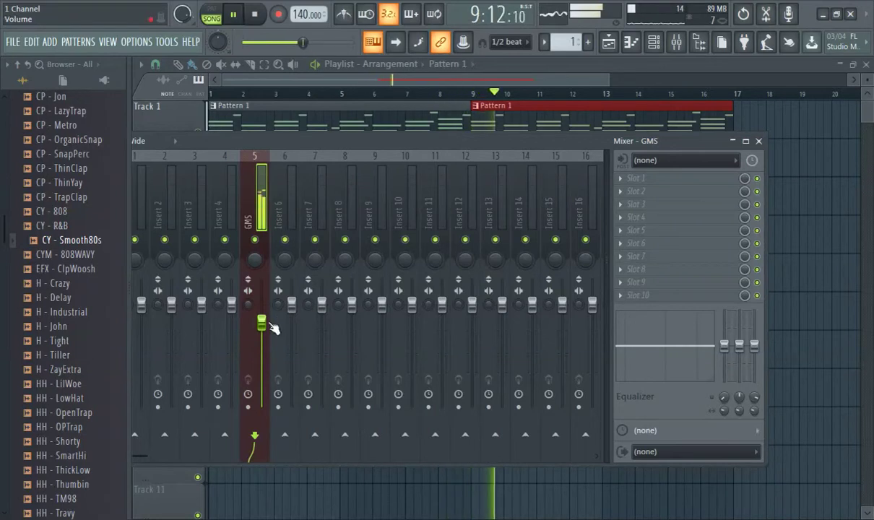
left_click(634, 182)
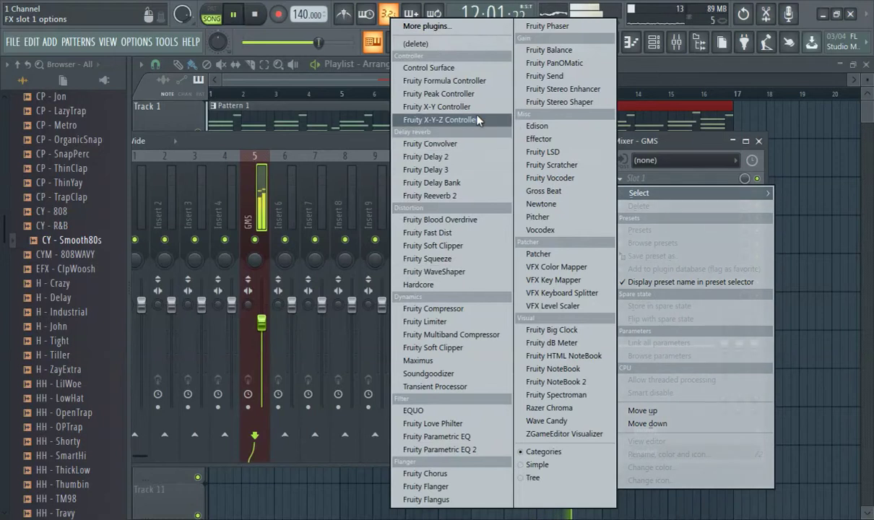
Step: Load Fruity Delay 3 into the GMS insert's slot 1 with its Bandpass preset
left_click(459, 170)
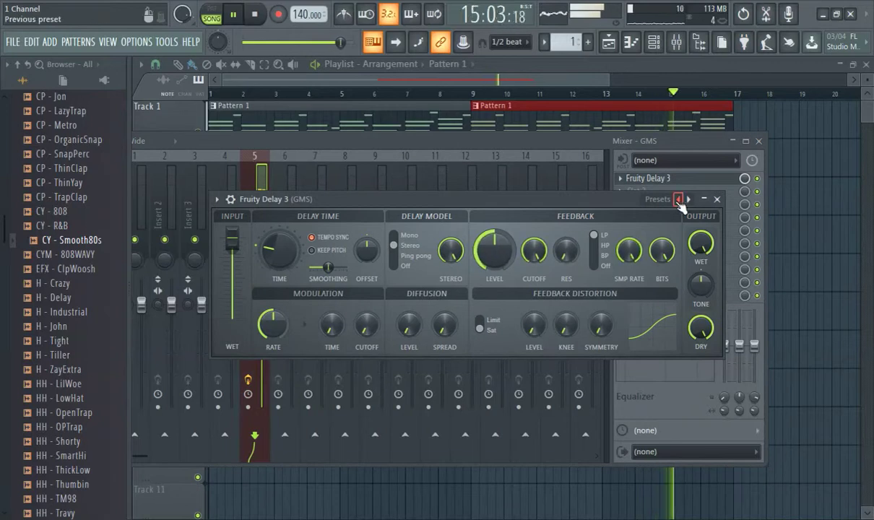
left_click(688, 200)
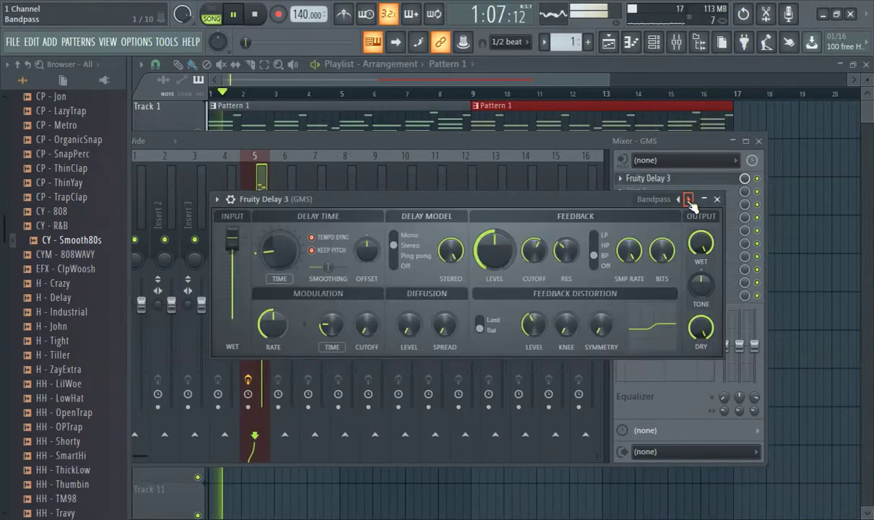
left_click(594, 149)
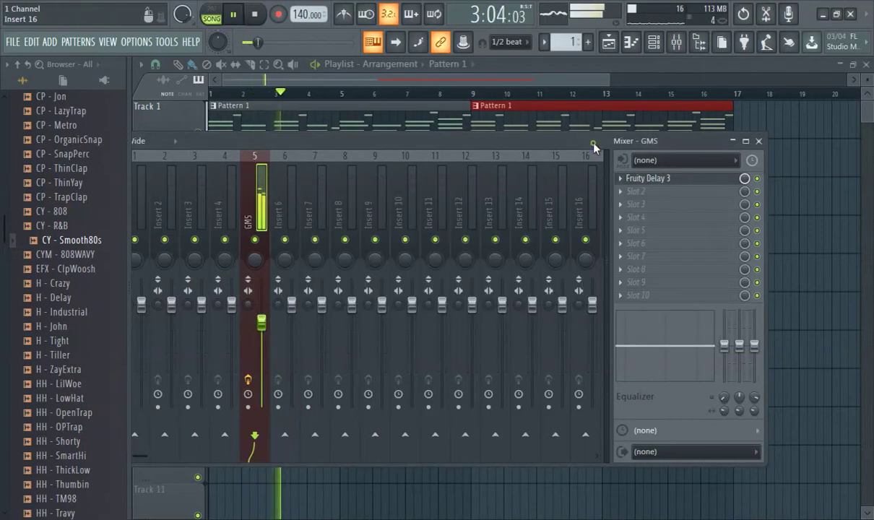
left_click(670, 192)
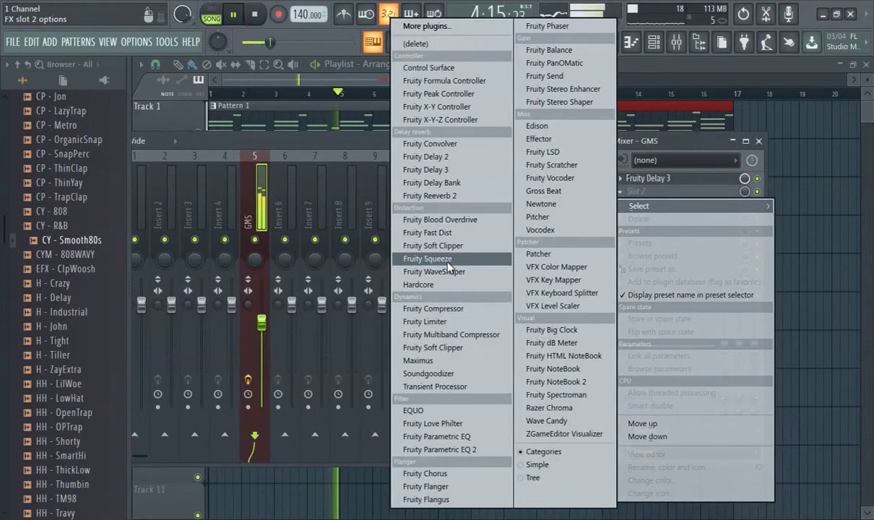
Step: Load Fruity Convolver into the GMS insert's slot 2
left_click(443, 144)
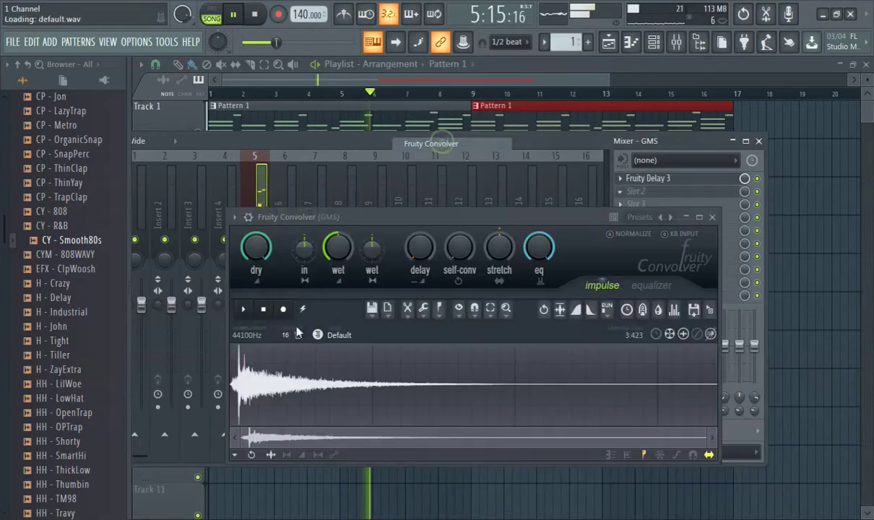
left_click(449, 143)
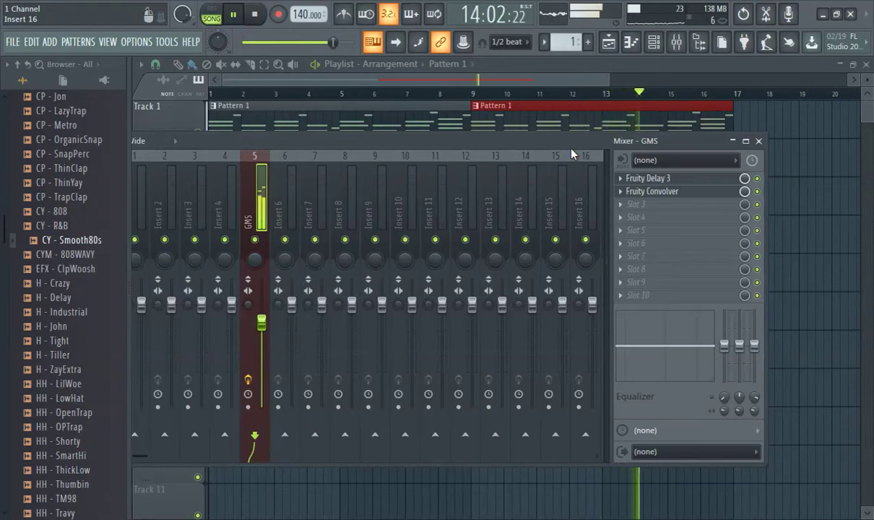
left_click(660, 208)
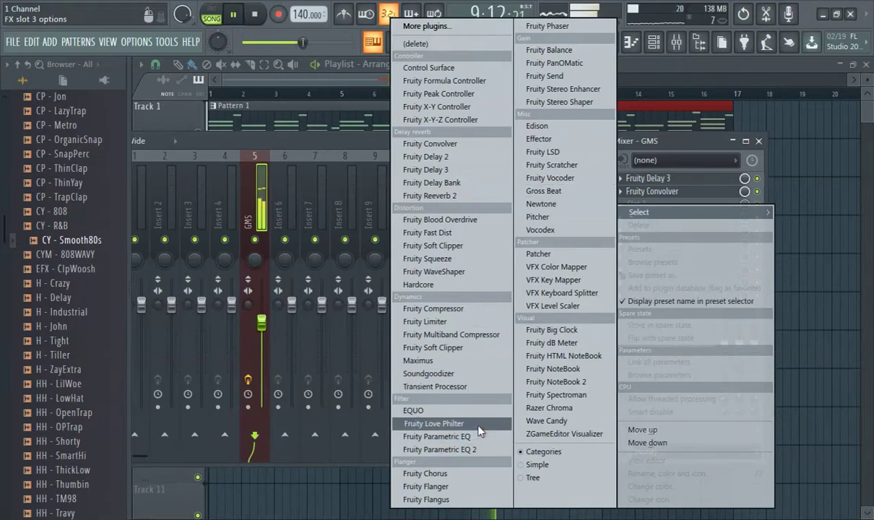
Step: Load Fruity Love Philter into Slot 3 and create an automation clip for its mix level
left_click(433, 423)
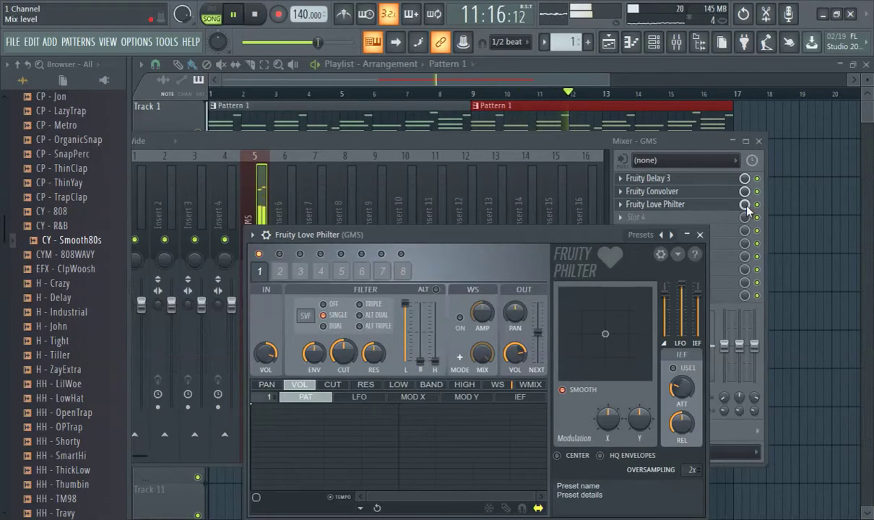
right_click(746, 205)
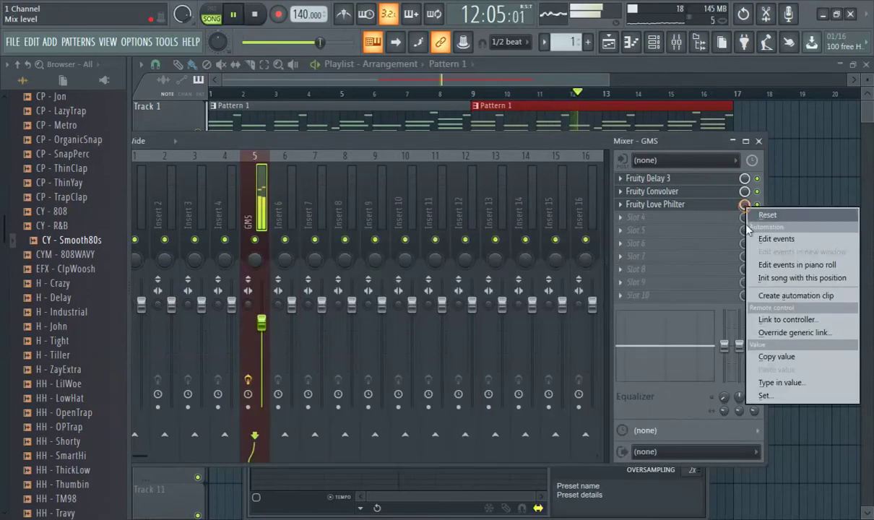
left_click(764, 295)
Step: In the Playlist, drop the mix envelope's middle and end points to minimum by bar 9, then curve the first falling section
left_click(407, 83)
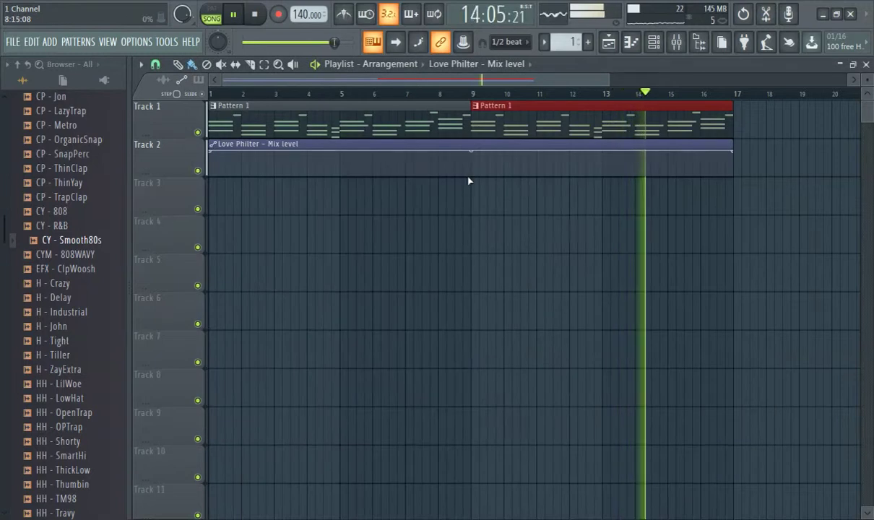
left_click_drag(470, 151, 470, 175)
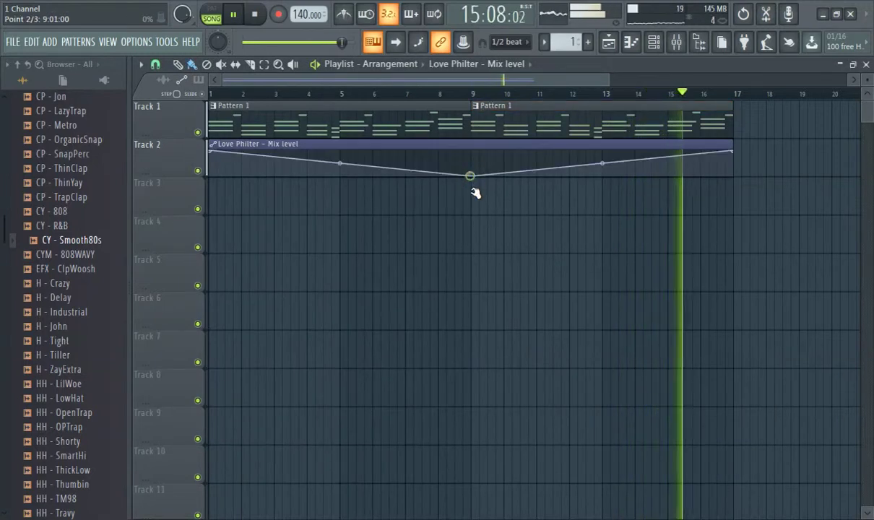
left_click_drag(733, 155, 728, 205)
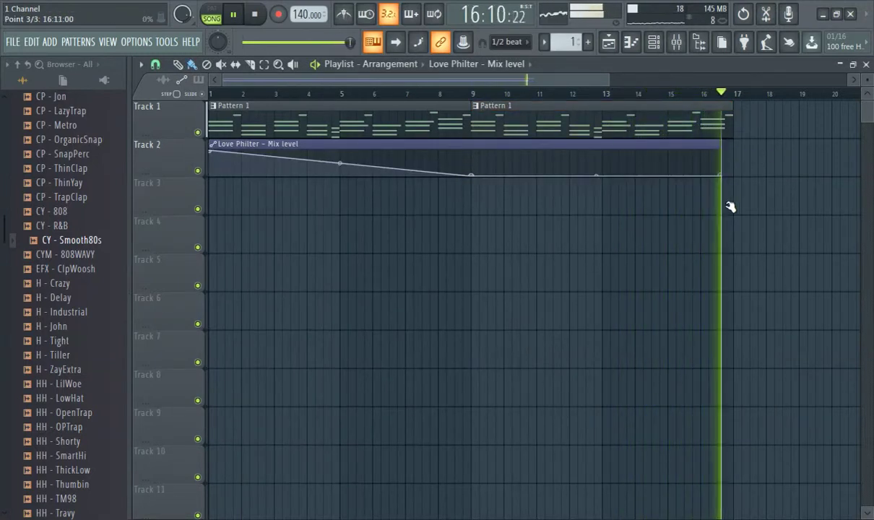
left_click_drag(340, 163, 340, 150)
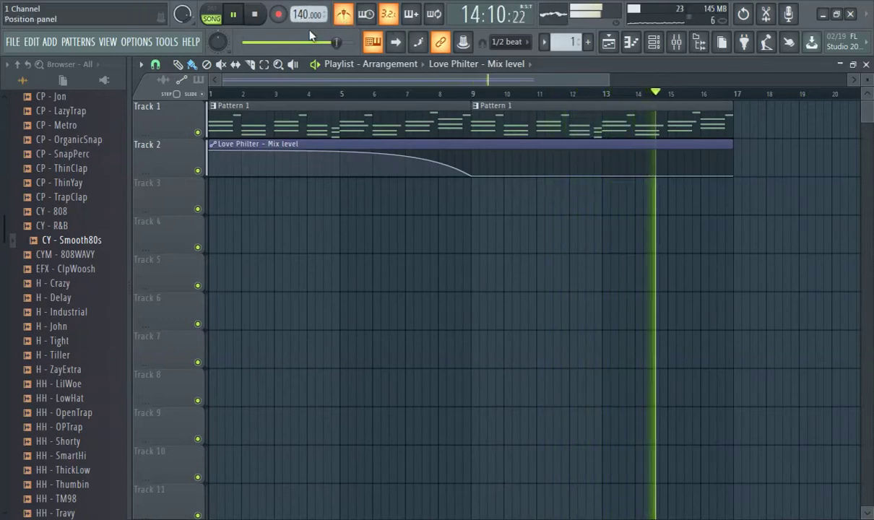
left_click(345, 15)
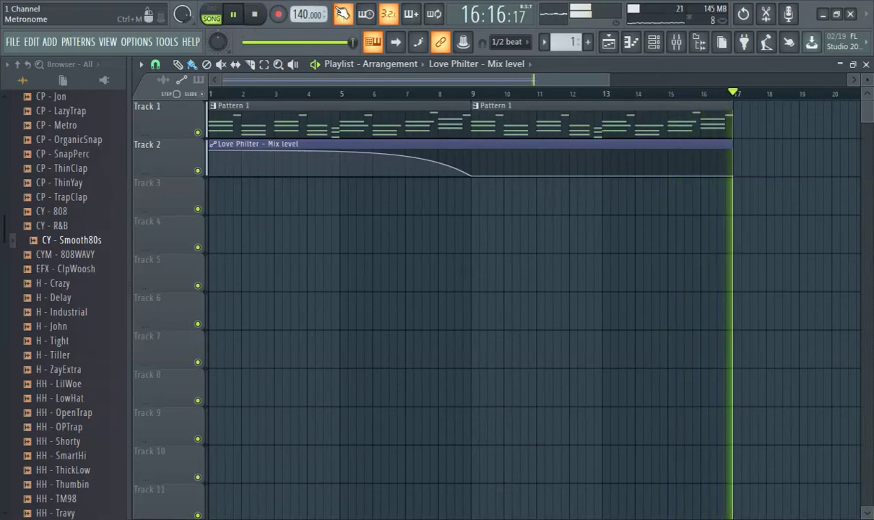
left_click(343, 14)
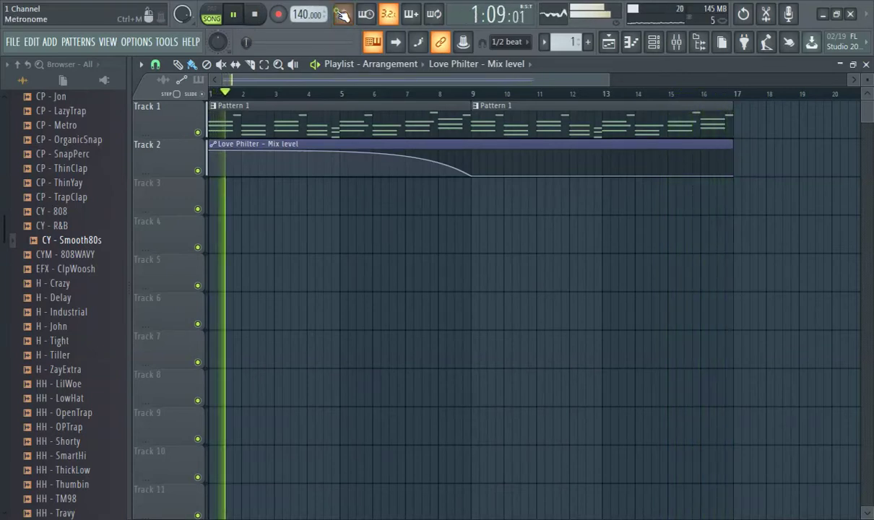
double_click(312, 115)
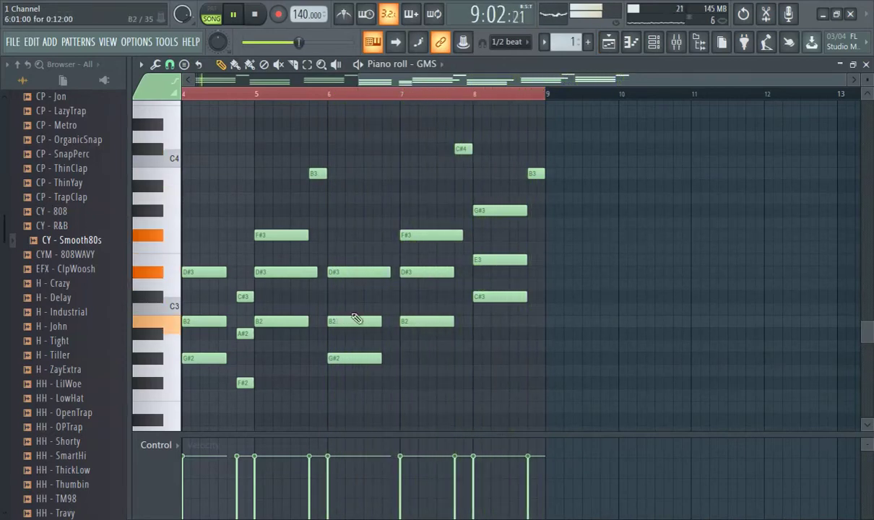
left_click(610, 46)
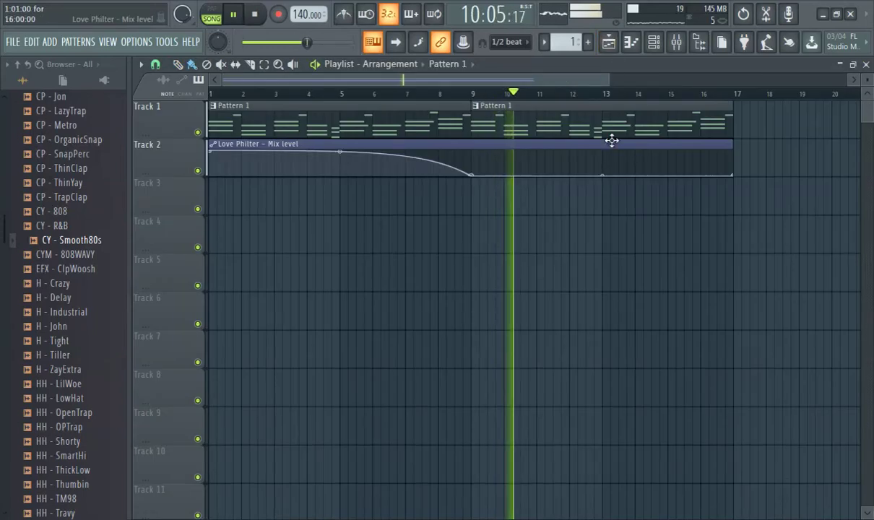